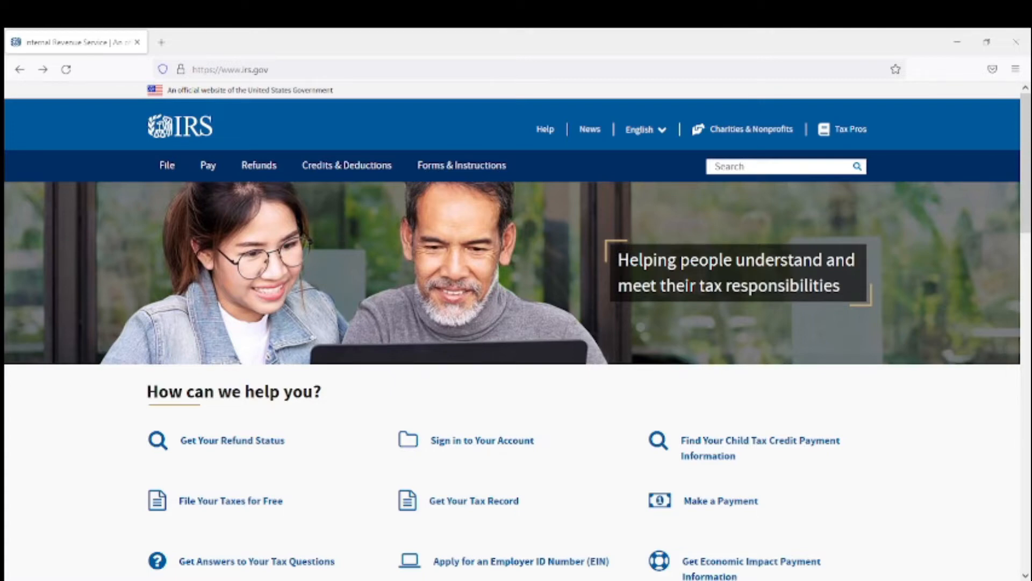
- Search the IRS site for "ein" and open the page about applying for an Employer Identification Number online
click(732, 166)
text(ein)
key(Return)
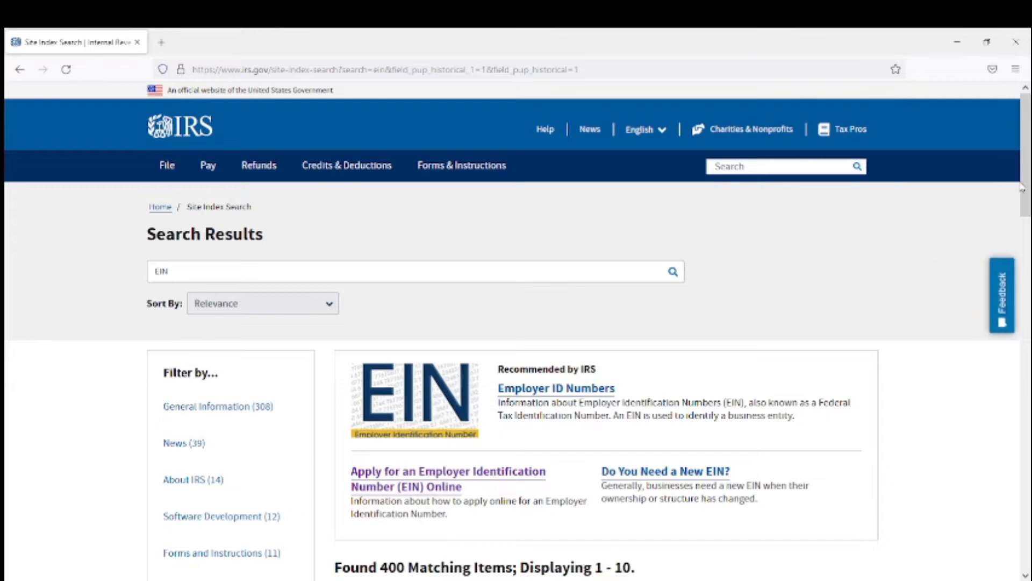
drag(1023, 188, 1024, 225)
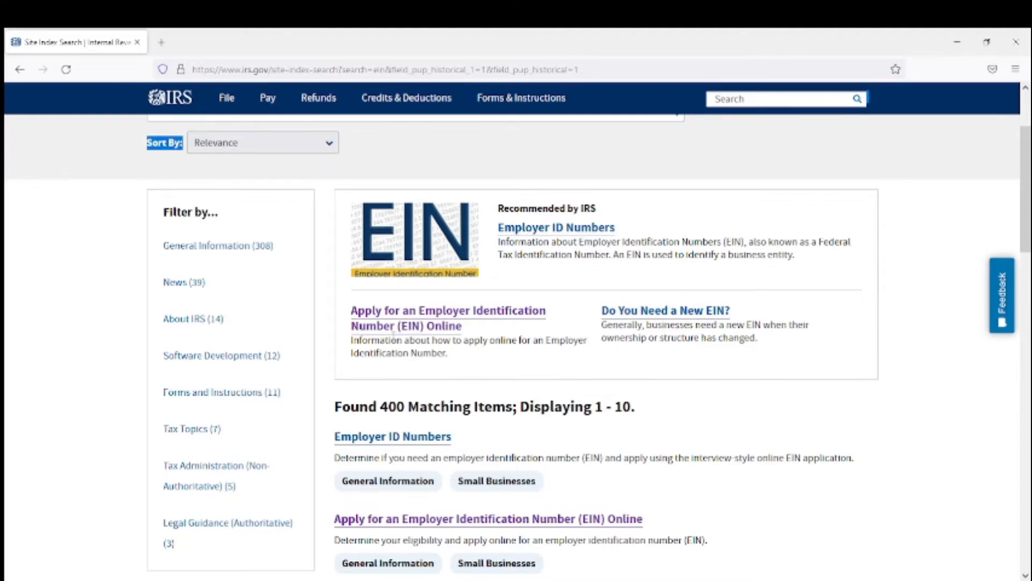
click(390, 318)
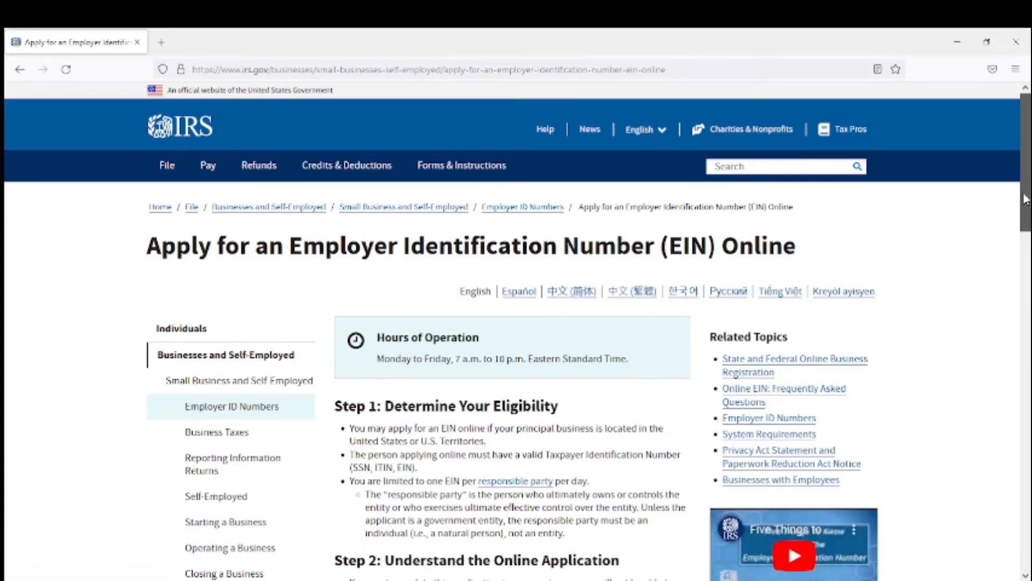
- Start the online EIN application, accept the authorized-use notice and begin the EIN Assistant questionnaire
scroll(1026, 199, down, 3)
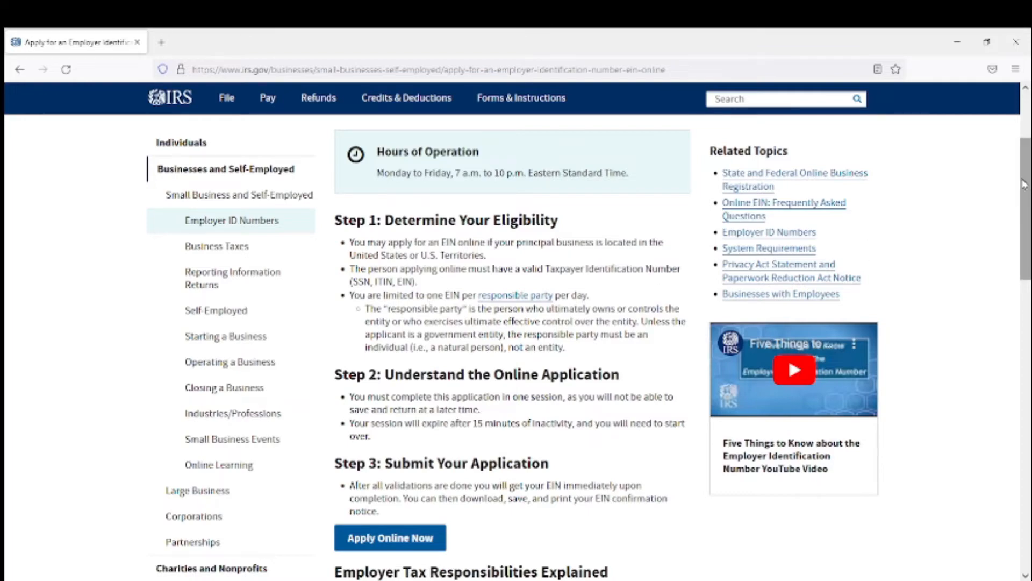
drag(1024, 185, 1029, 263)
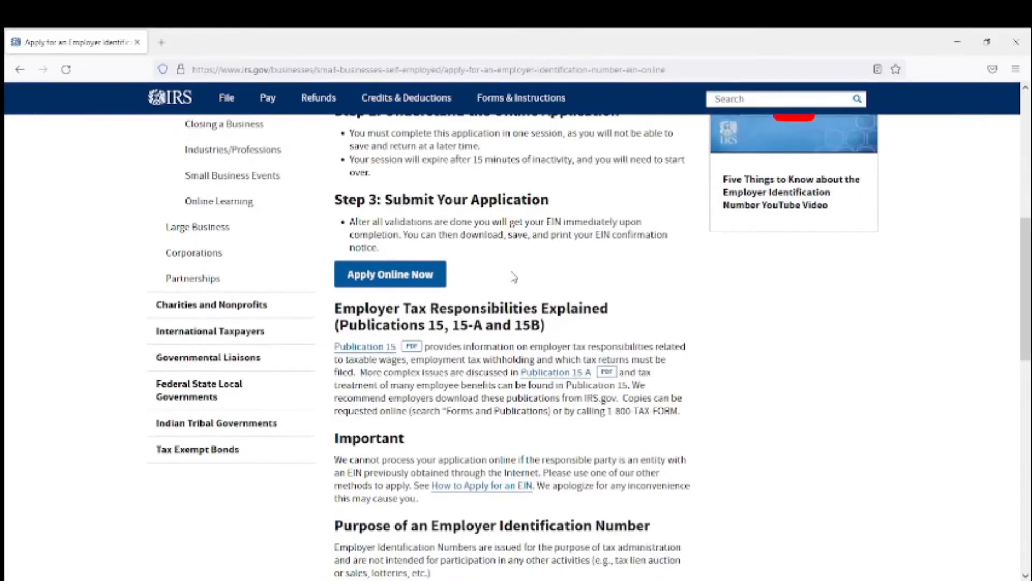
click(401, 280)
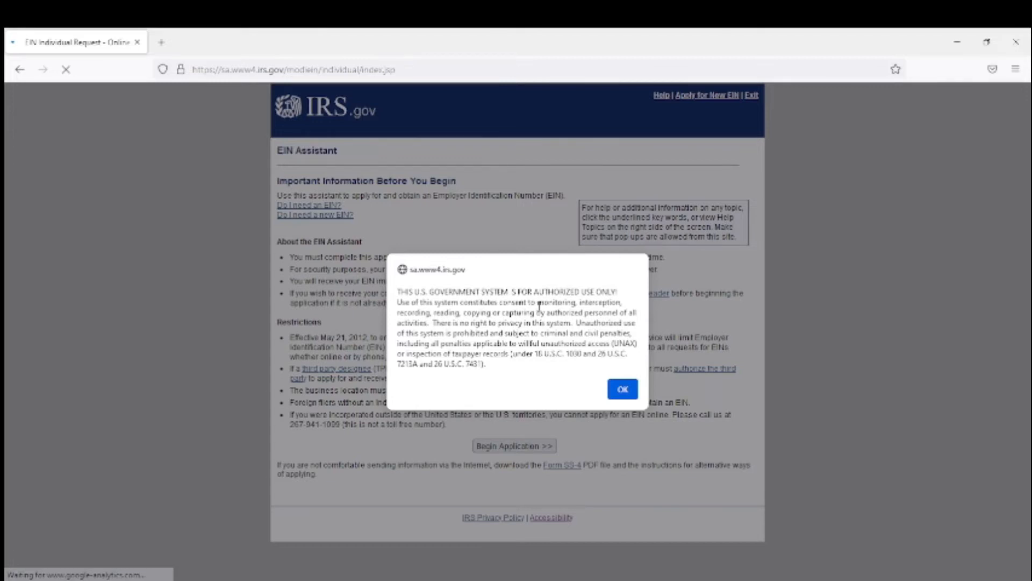
click(622, 389)
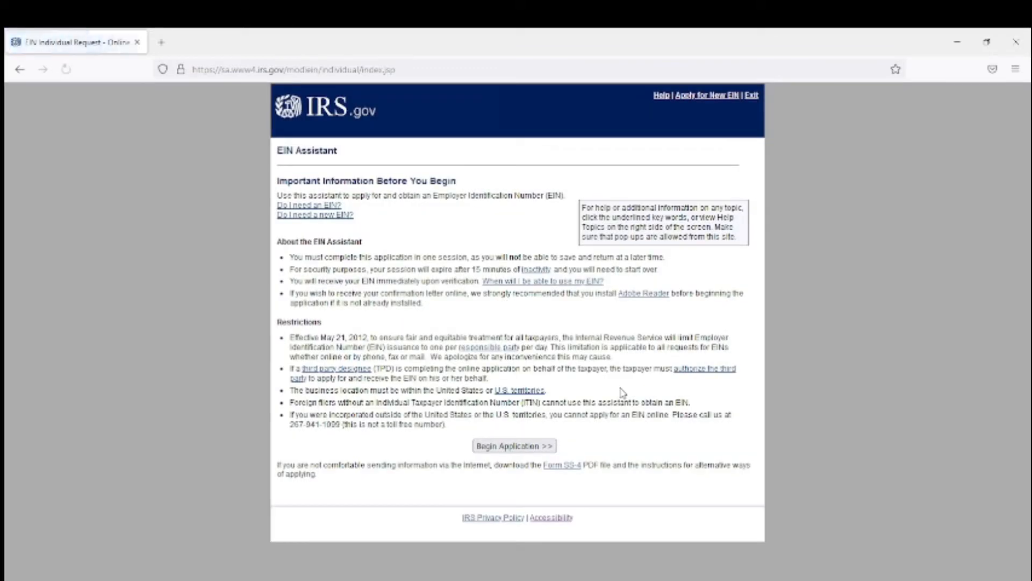
click(510, 450)
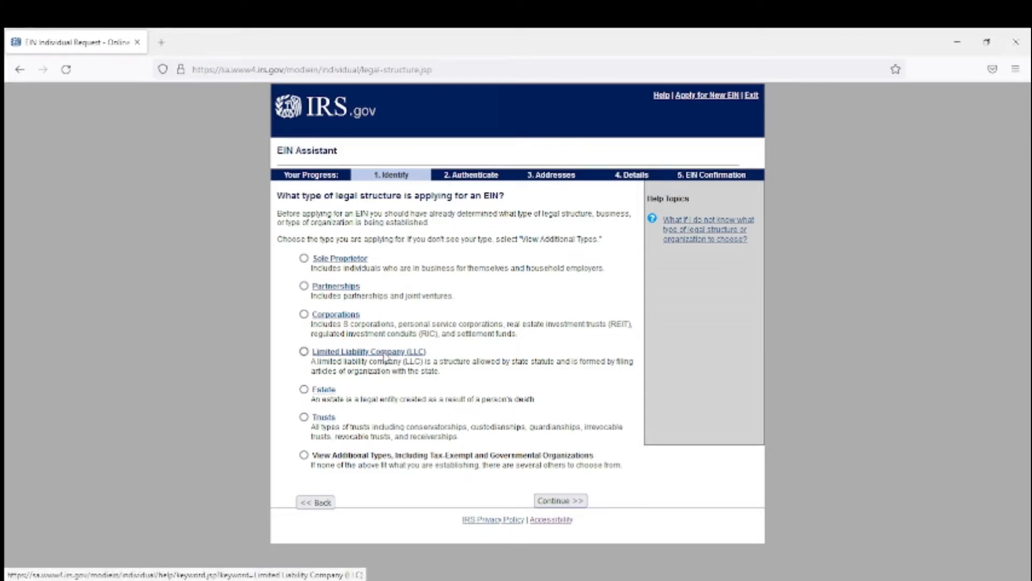
- Choose Corporations as the legal structure and Corporation as the specific type, and confirm the selection
click(304, 315)
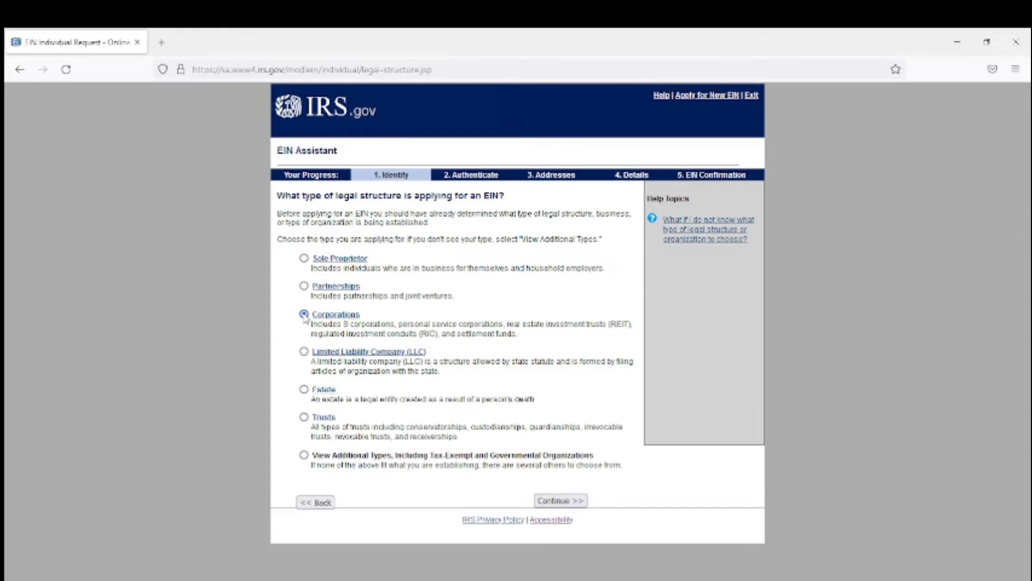
click(569, 501)
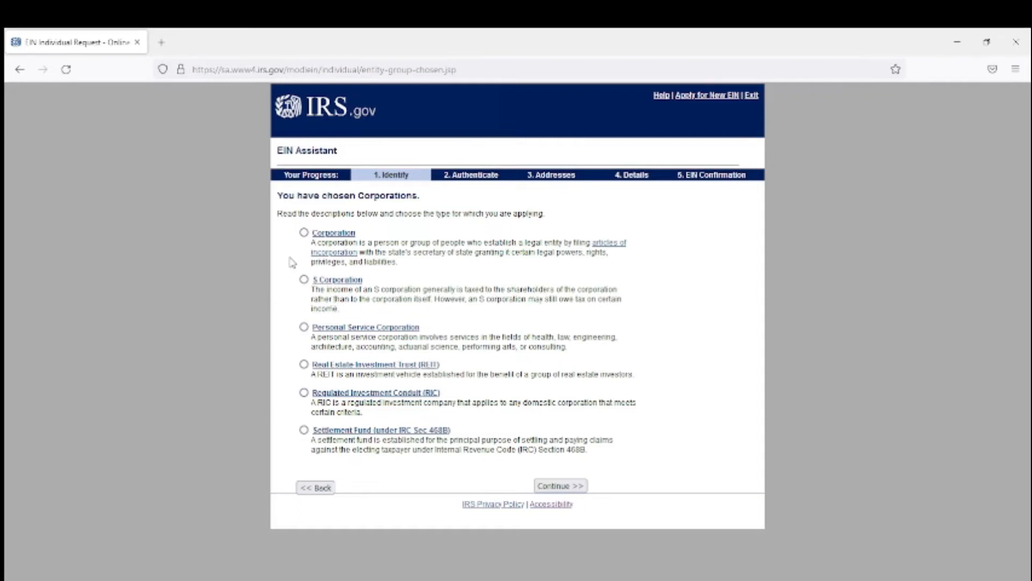
click(304, 233)
click(563, 486)
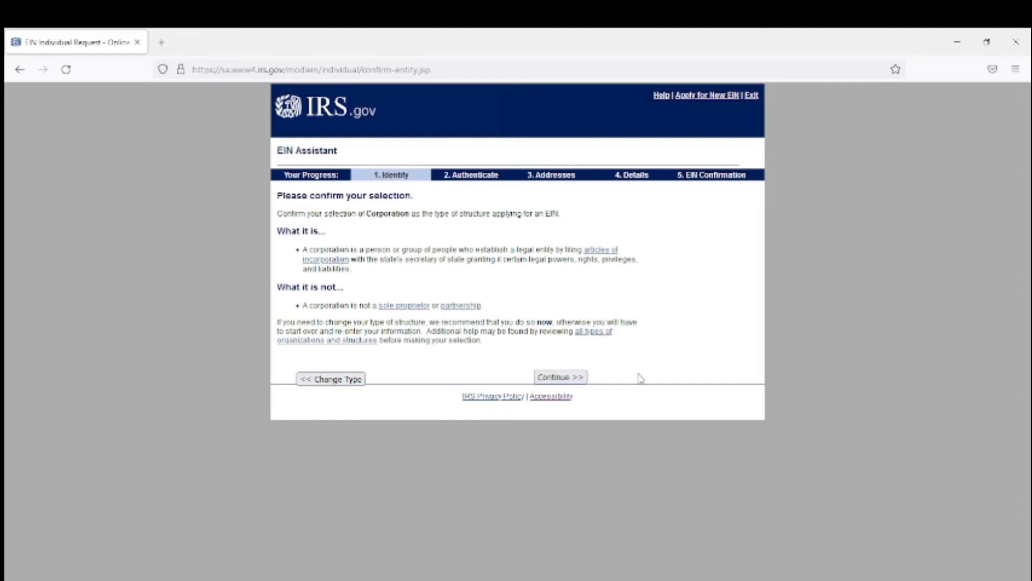
click(570, 378)
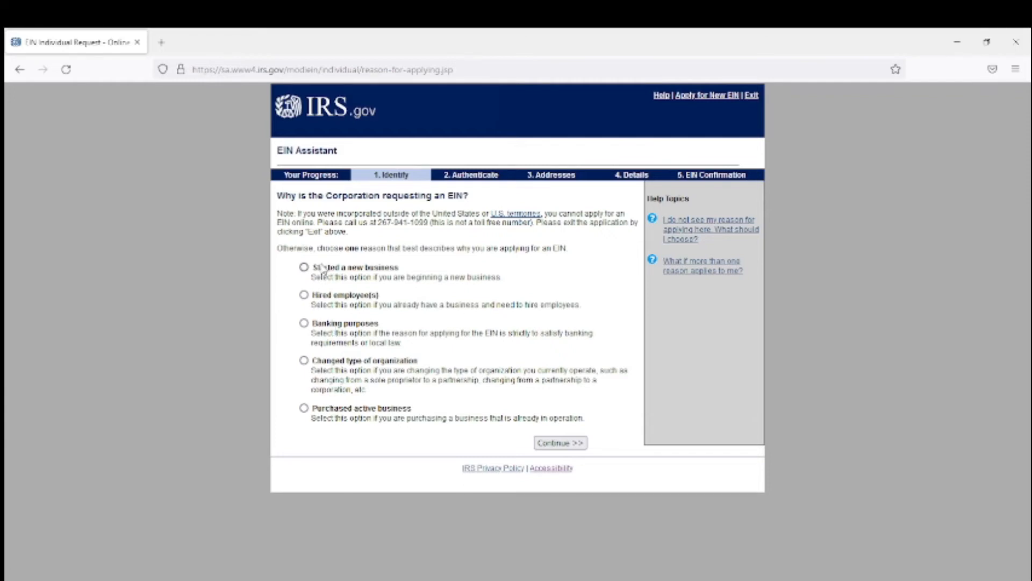
- Give "Started a new business" as the reason the corporation is requesting an EIN and continue
click(304, 267)
click(568, 445)
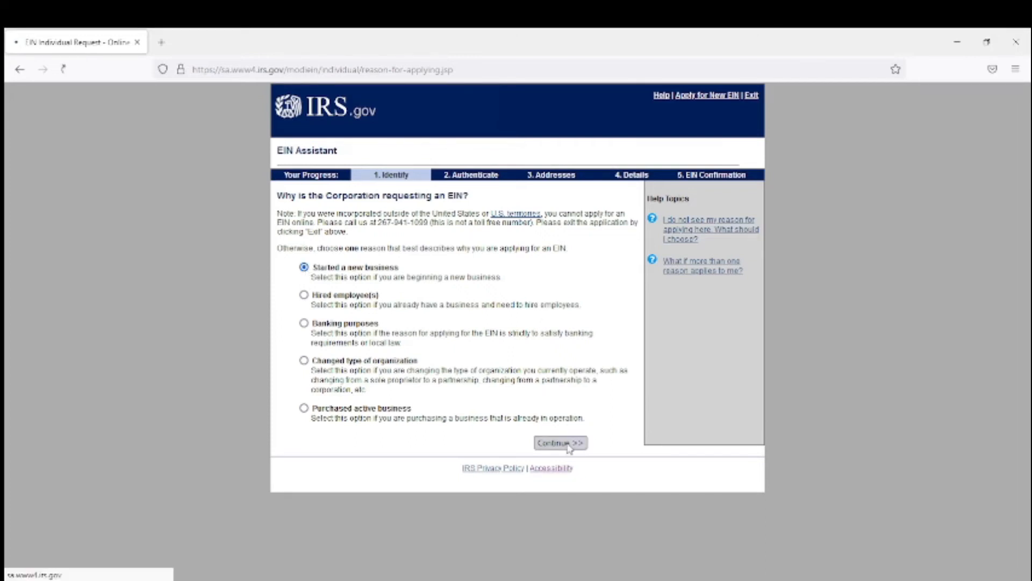
click(502, 258)
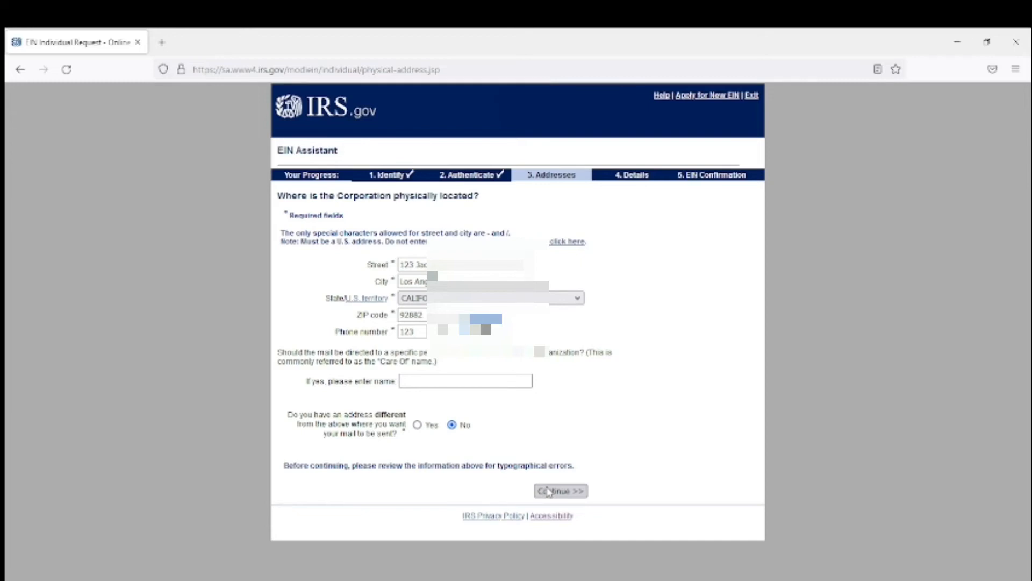
click(548, 491)
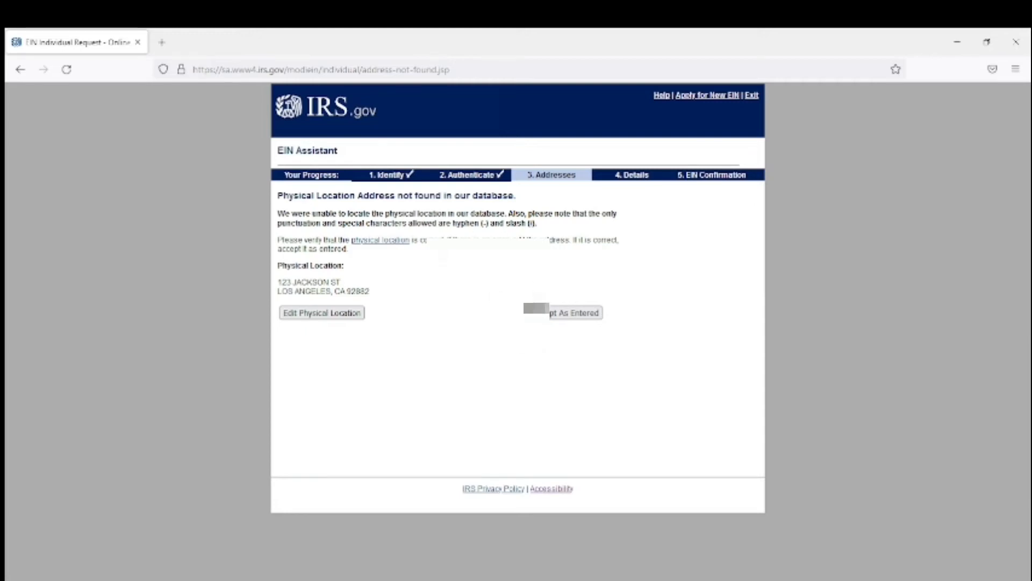
click(550, 316)
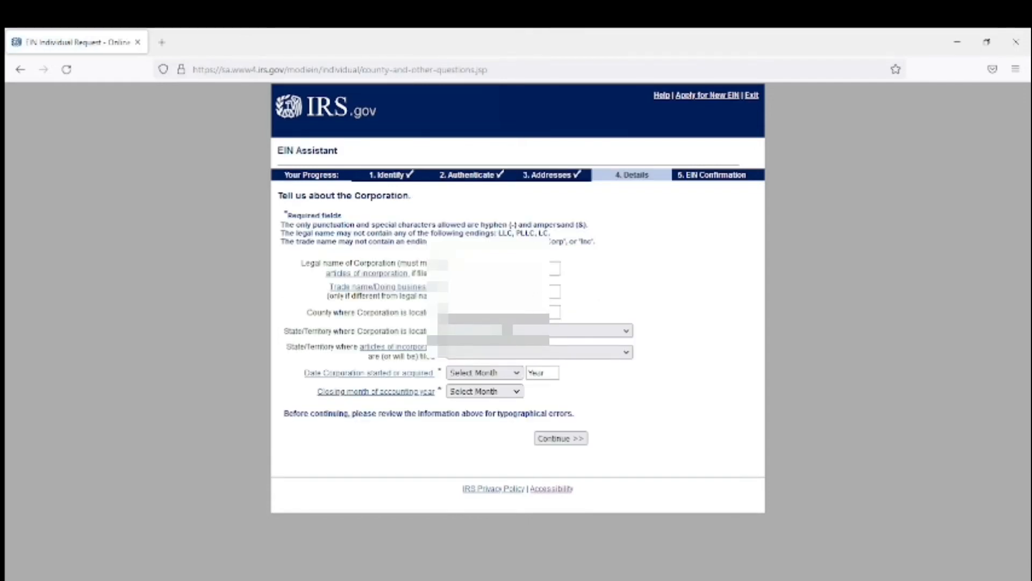
click(518, 266)
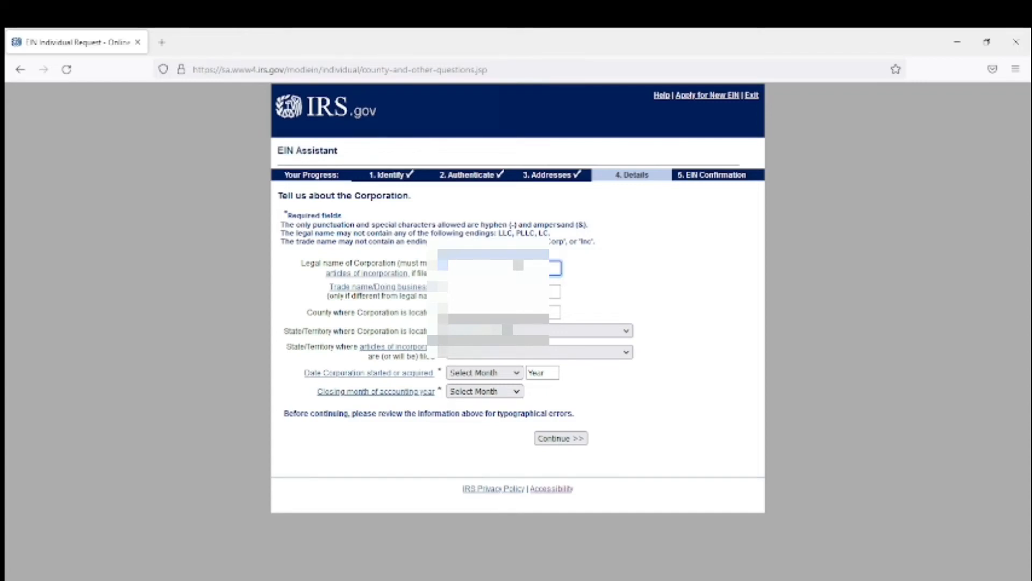
text(Tes)
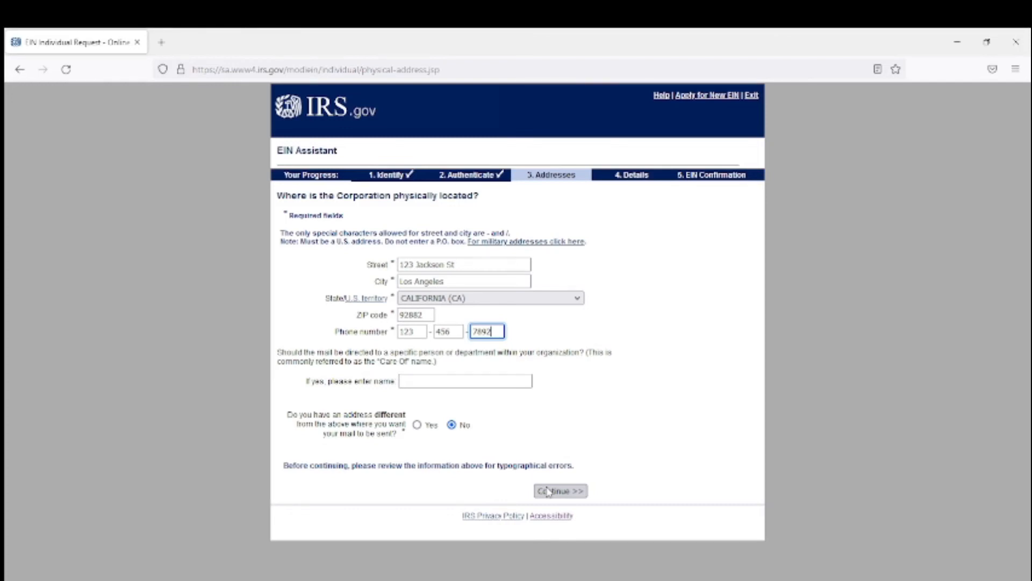
- Submit the corporation's physical address and accept it as entered
click(547, 491)
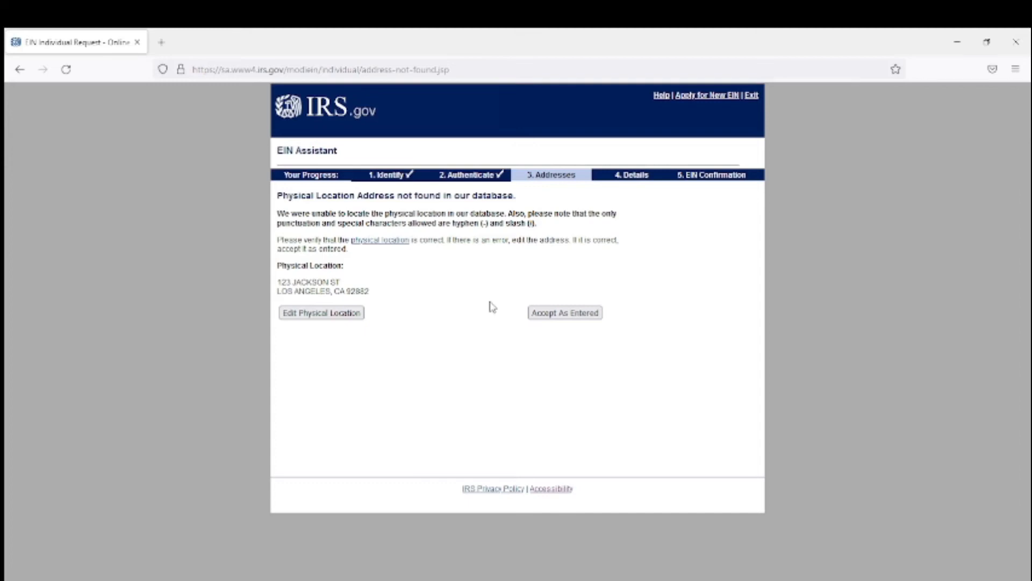
click(549, 314)
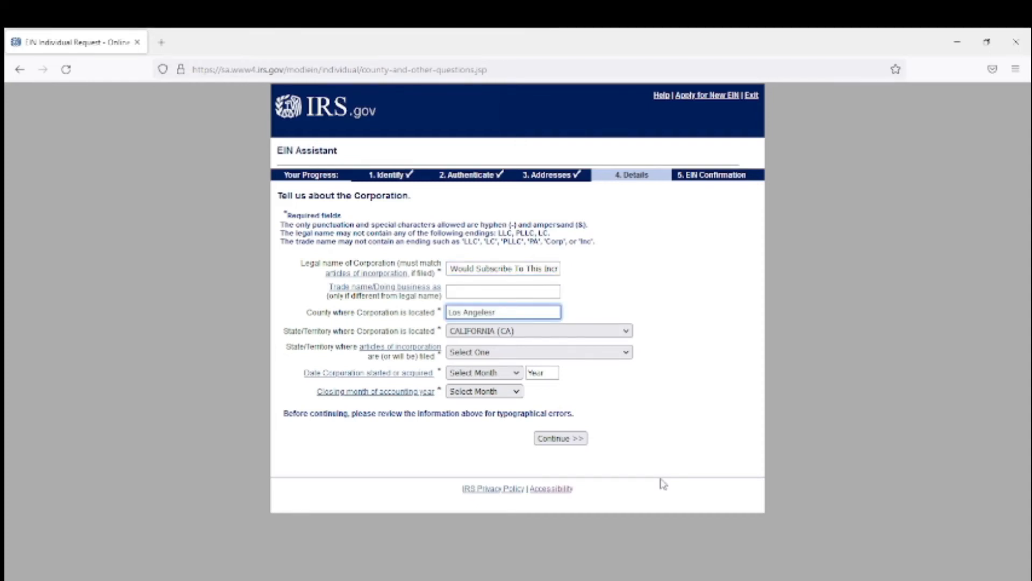
- Correct the county to Los Angeles, set the articles of incorporation state to California, and enter March 2022 as the corporation's start date
key(BackSpace)
click(607, 332)
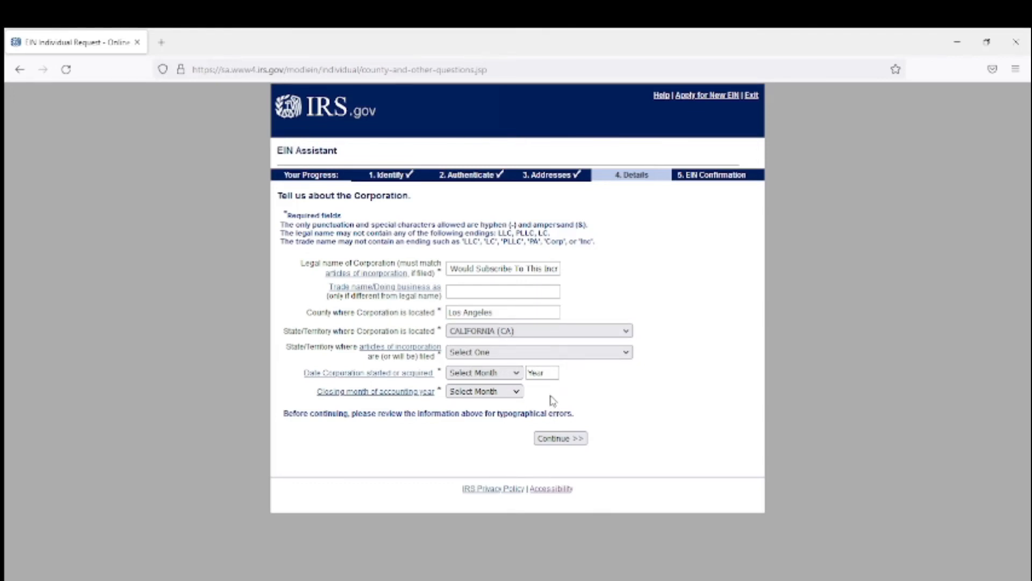
click(554, 357)
click(516, 184)
click(482, 216)
click(544, 371)
text(2021)
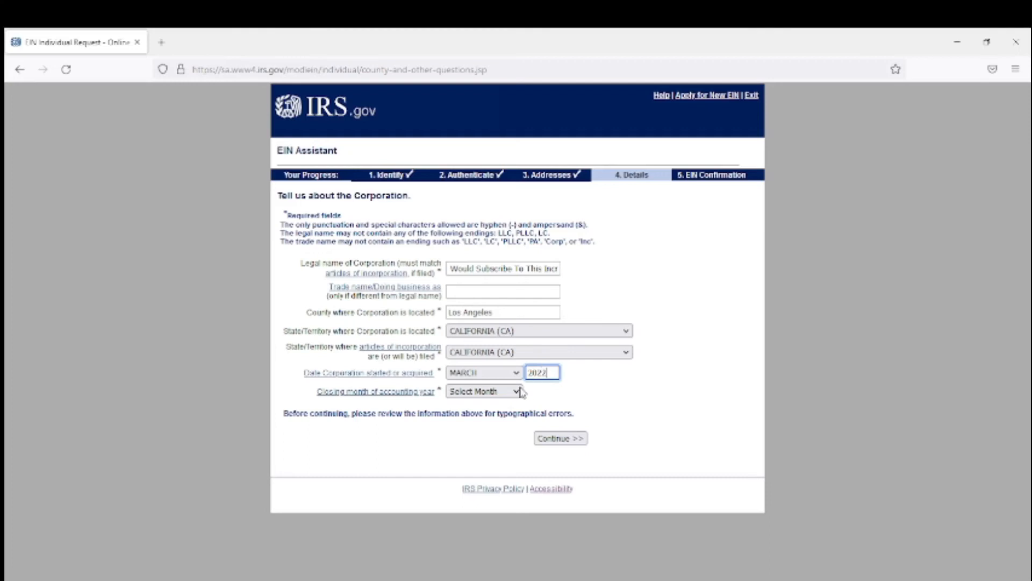
- Set the closing month of the accounting year to December and submit the corporation details
click(506, 393)
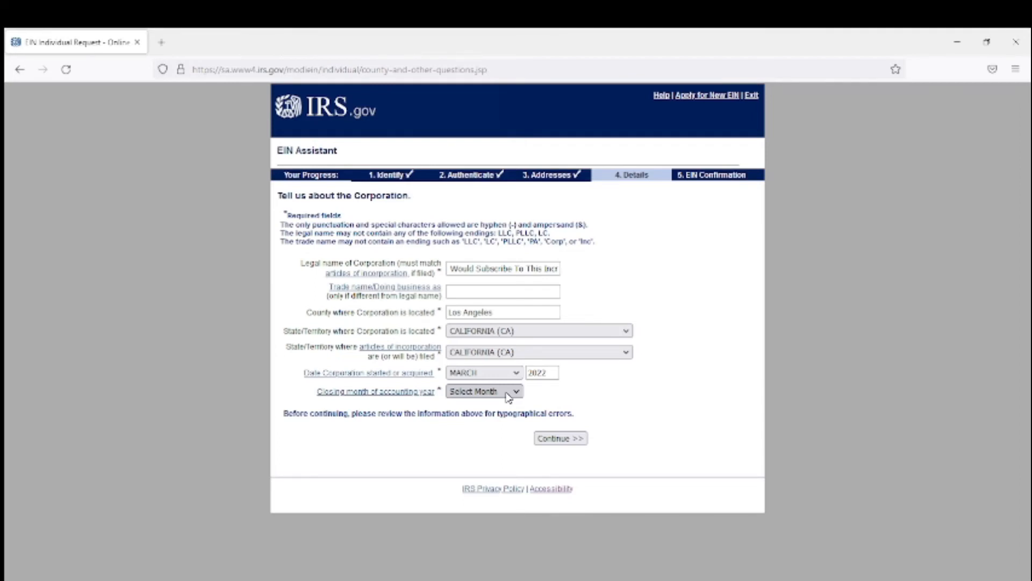
click(491, 374)
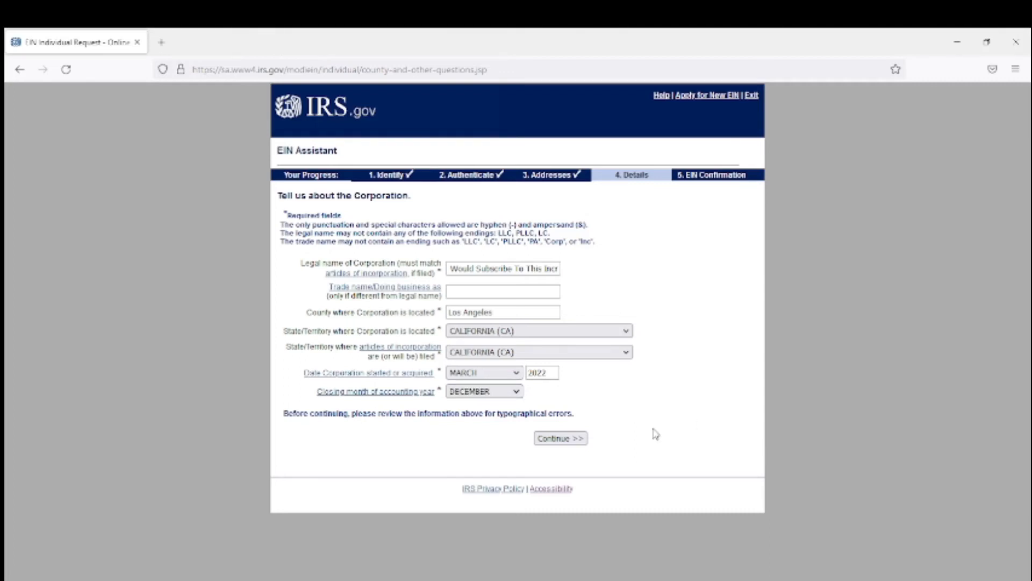
click(561, 443)
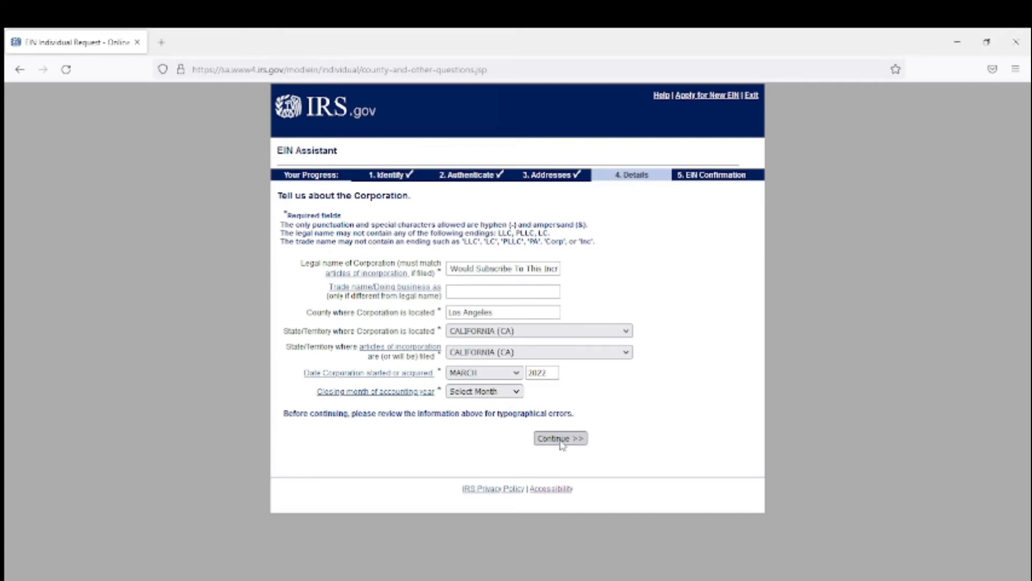
click(561, 443)
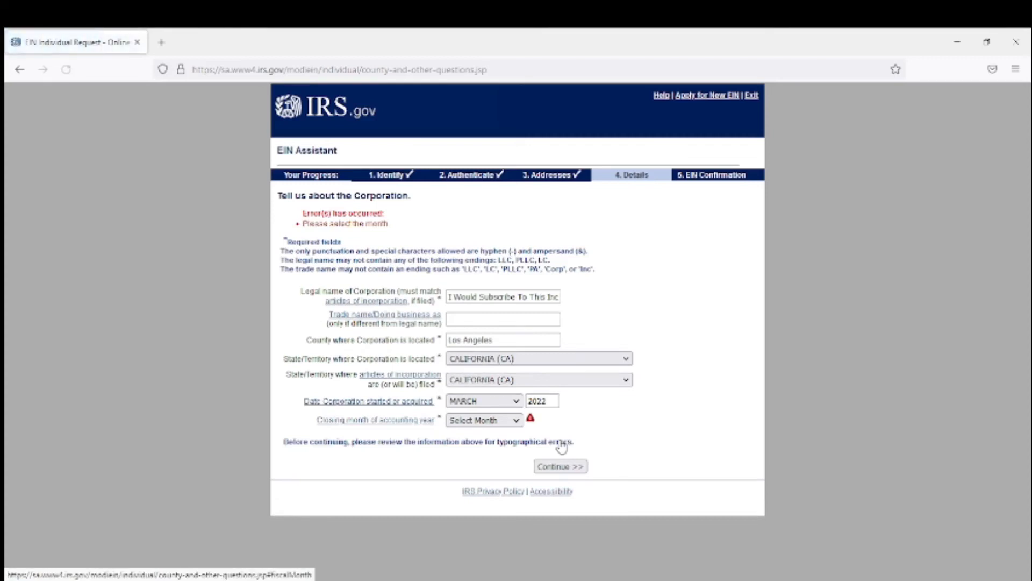
click(509, 425)
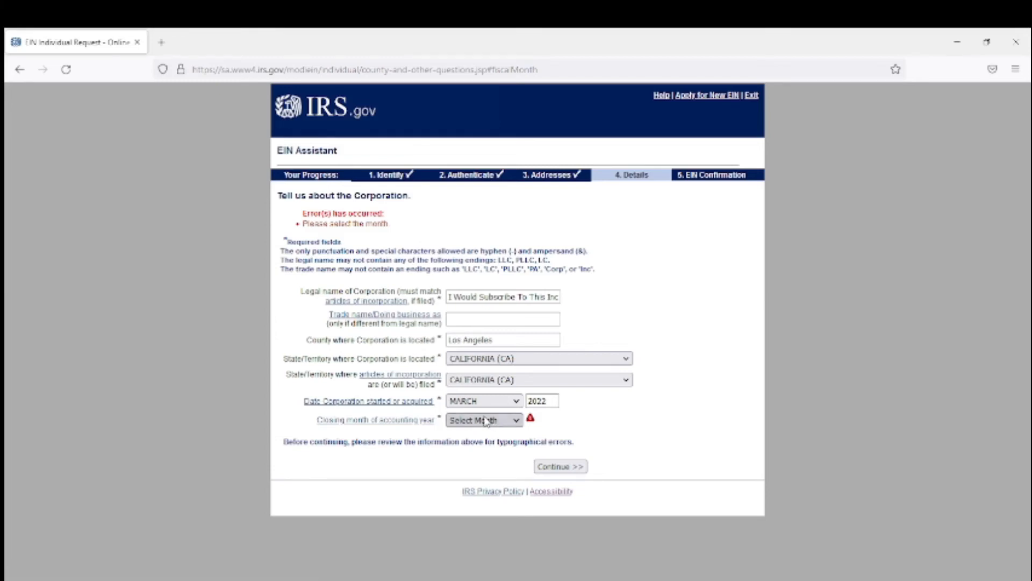
click(486, 421)
click(480, 398)
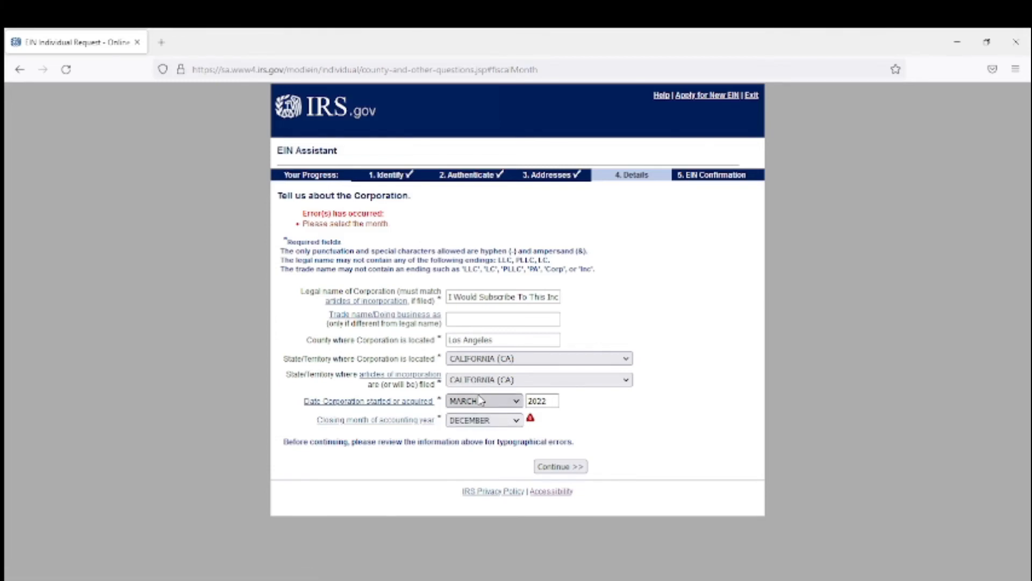
click(553, 466)
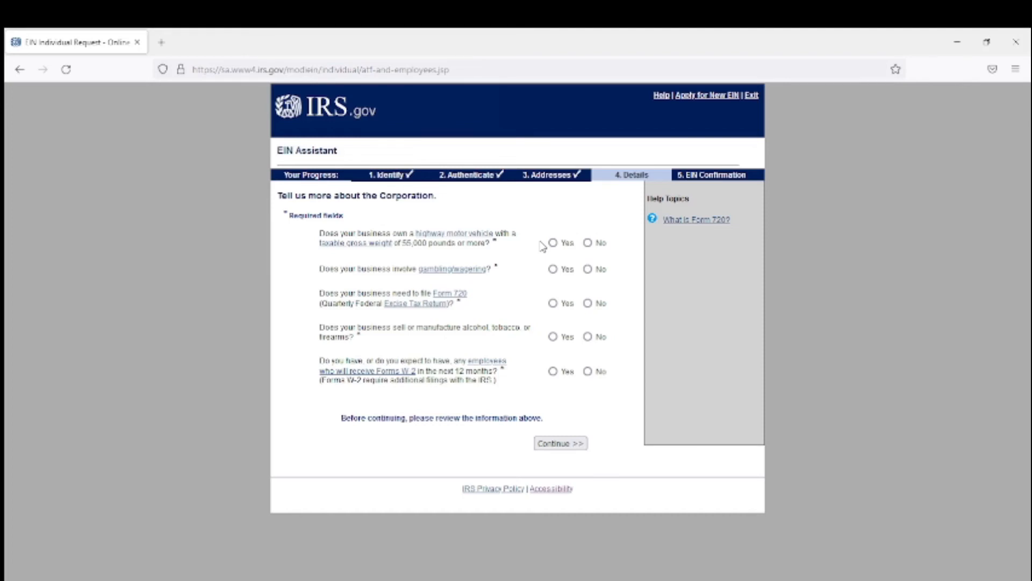
- Answer No to the questions on heavy highway vehicles, gambling, Form 720, alcohol, tobacco or firearms, and W-2 employees, and continue
click(587, 243)
click(589, 272)
click(589, 305)
click(588, 337)
click(573, 444)
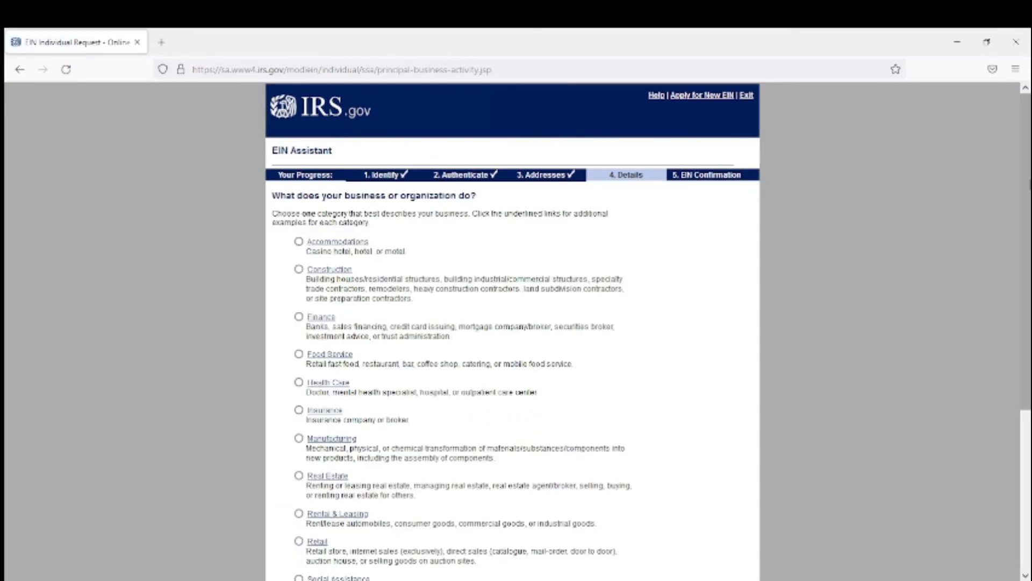
- Choose Other as the business category and specify "Management Of Companiessr" as the primary business activity, and continue
drag(1027, 379, 1026, 542)
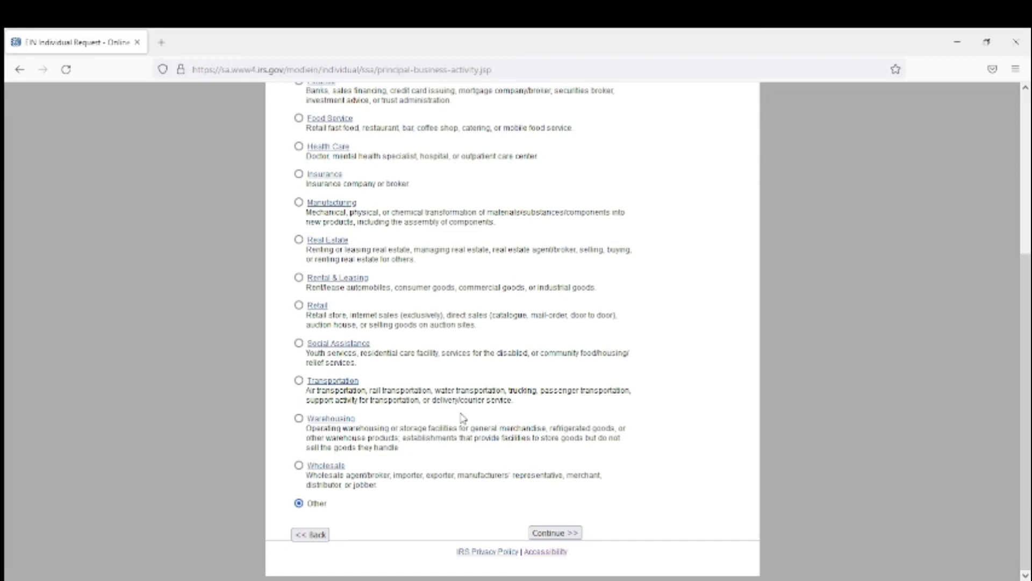
click(559, 533)
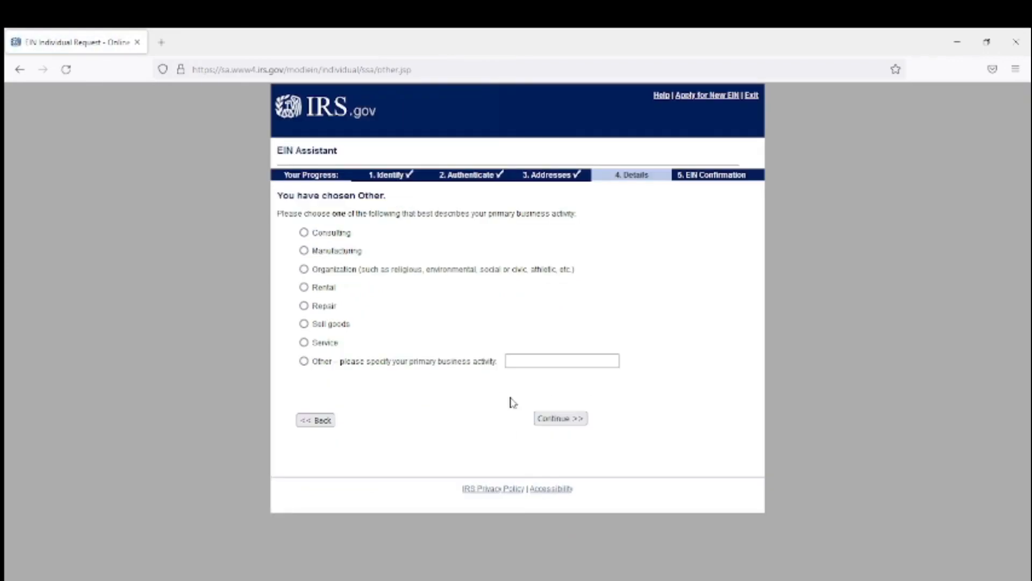
click(304, 361)
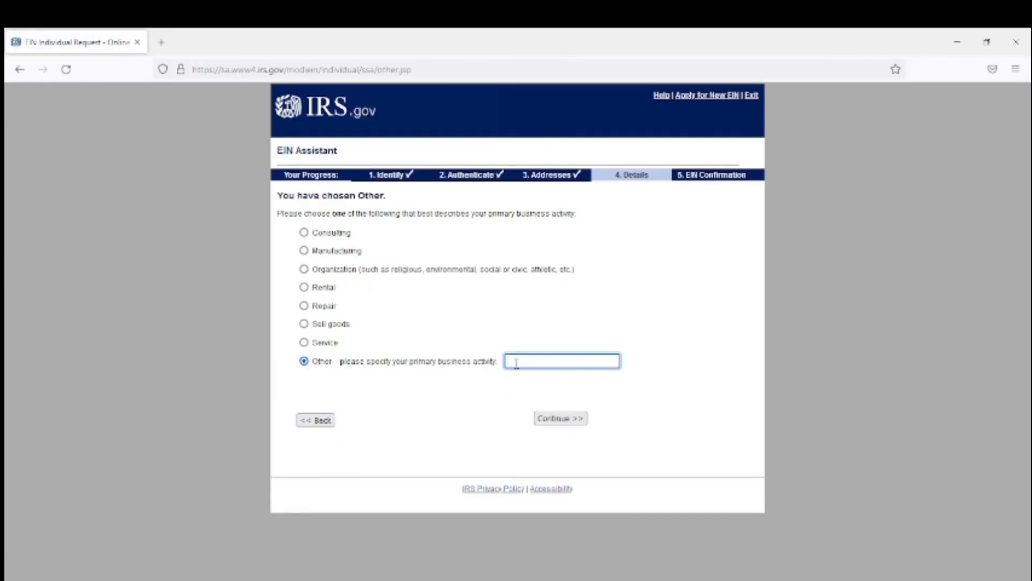
text(Management Of Companies)
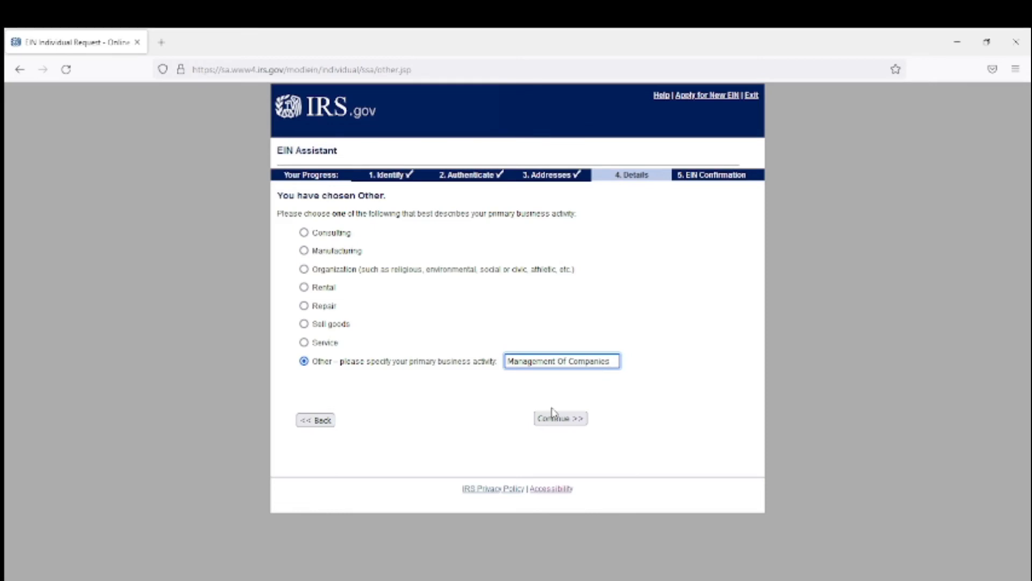
text(sr)
click(557, 422)
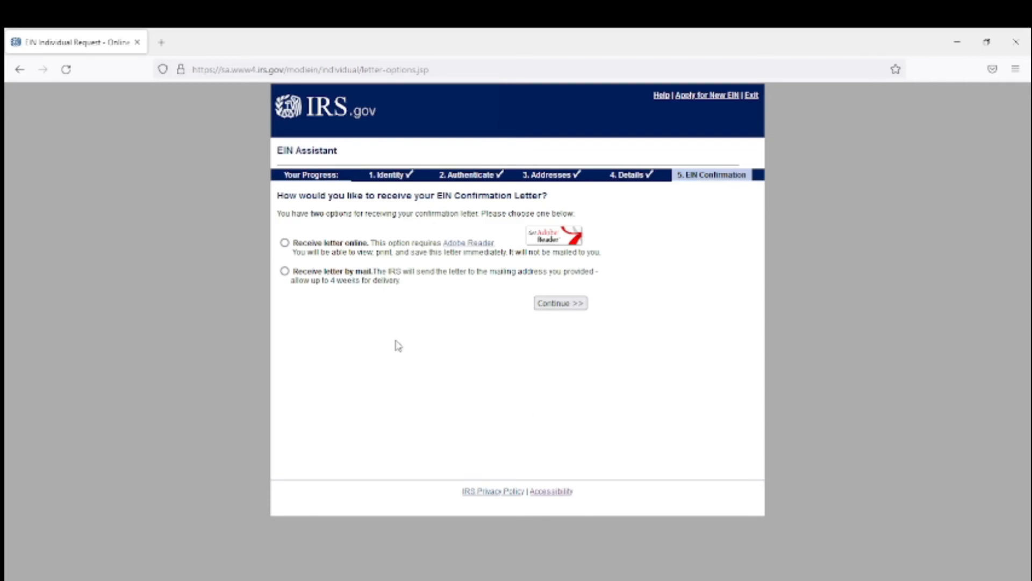
- Choose to receive the EIN confirmation letter online and continue to the application summary
click(284, 243)
click(553, 304)
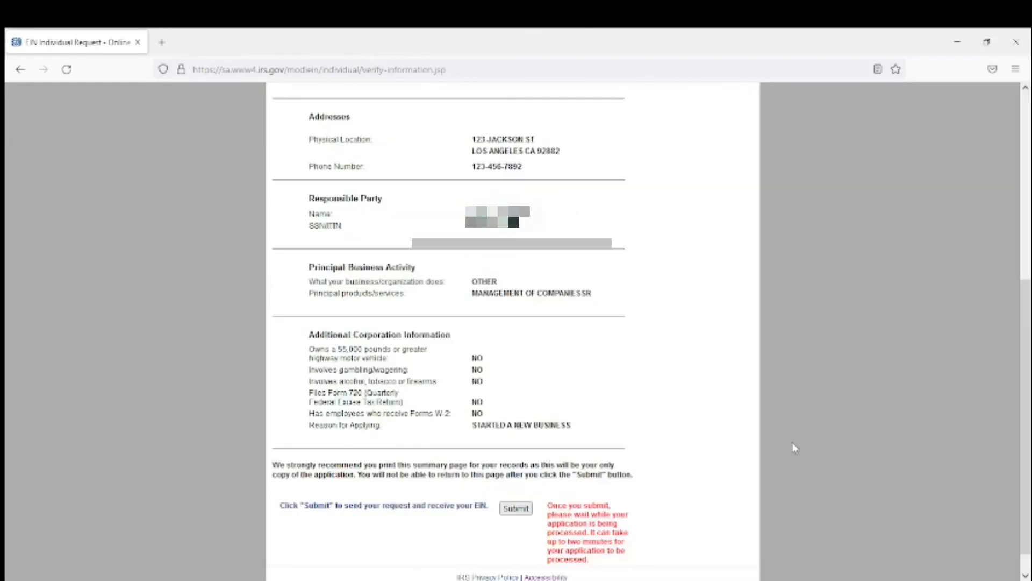